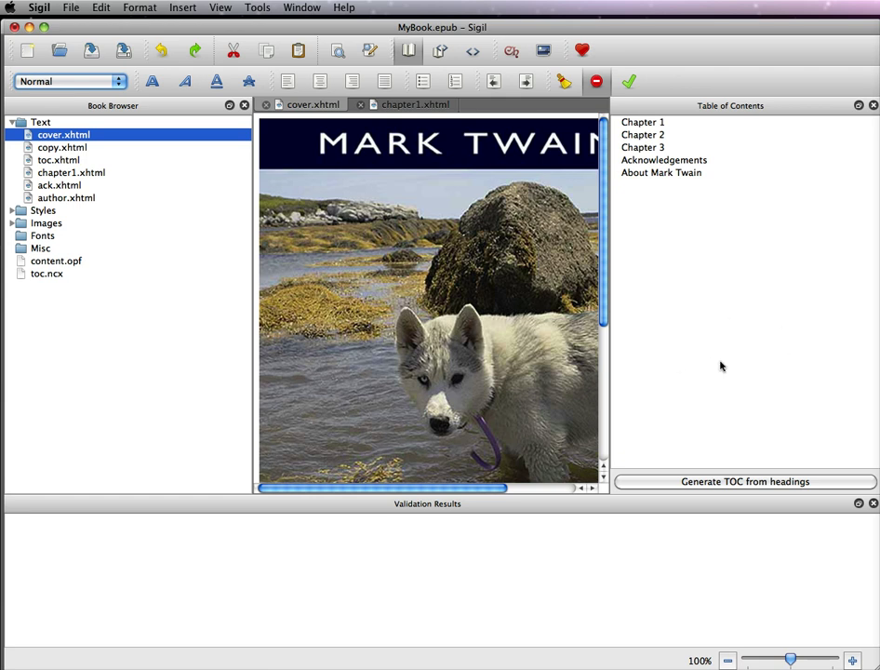
click(258, 8)
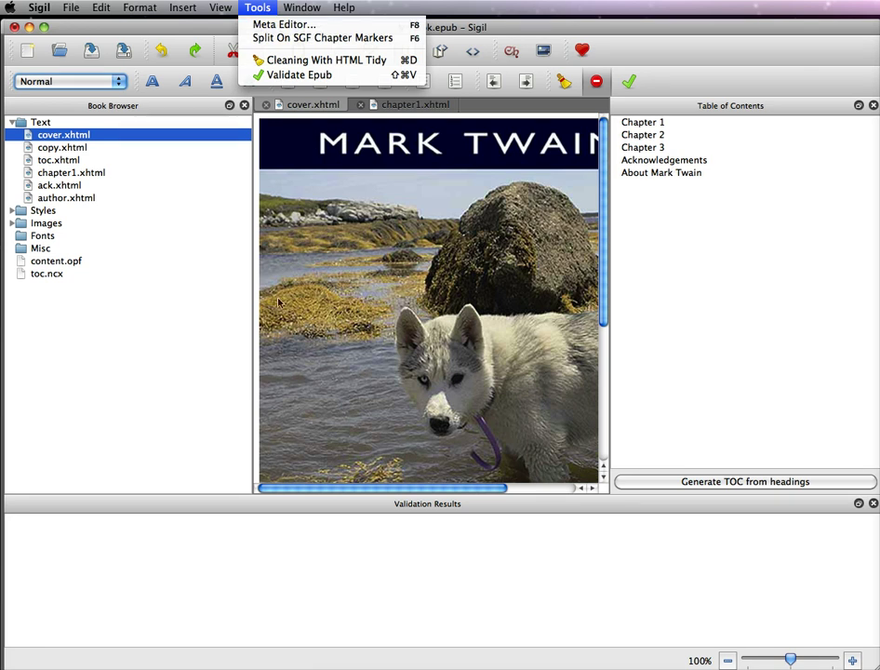
click(206, 301)
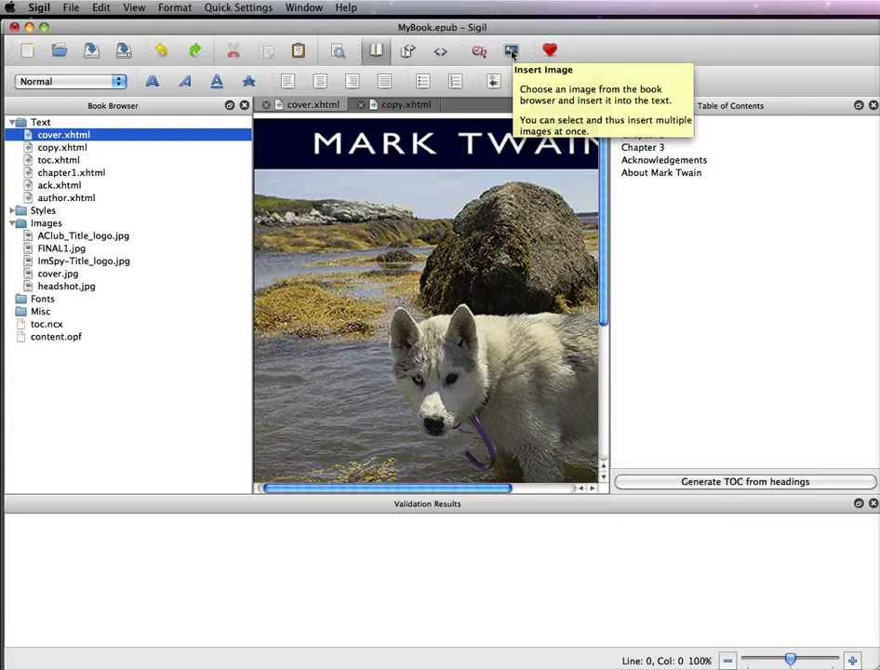
click(101, 7)
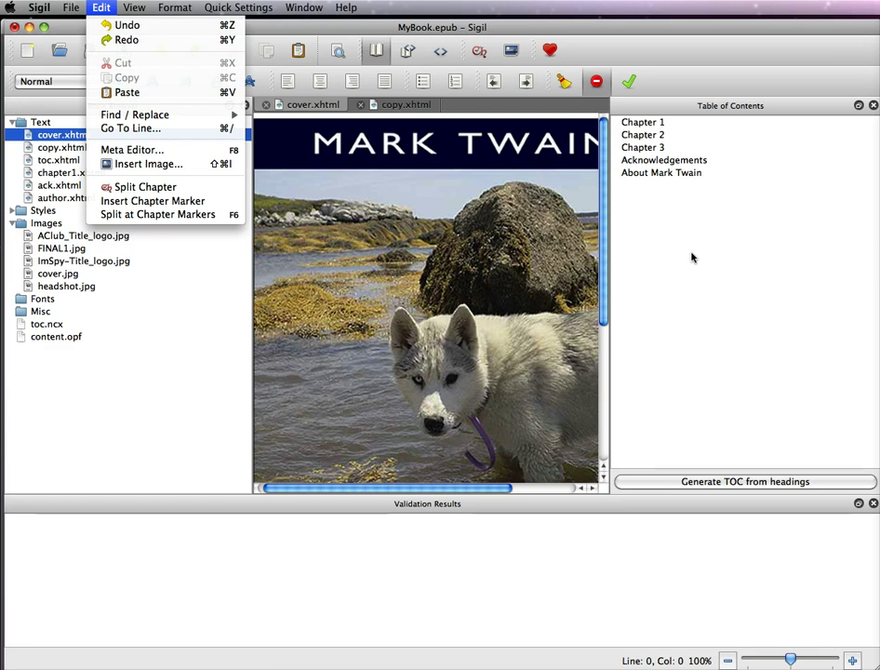
click(666, 298)
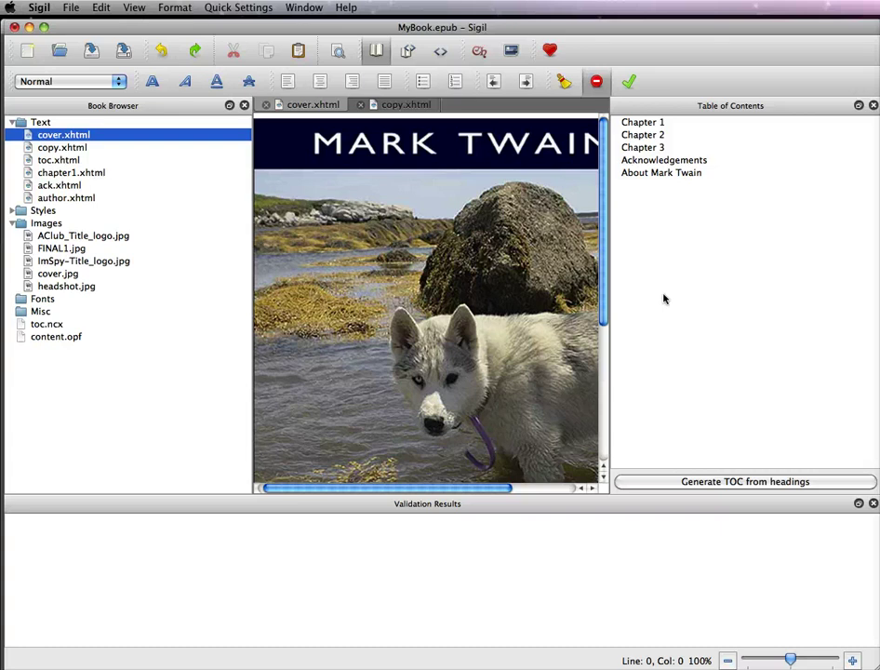
Step: Open author.xhtml and delete the portrait image under the "About Mark Twain" heading
click(60, 198)
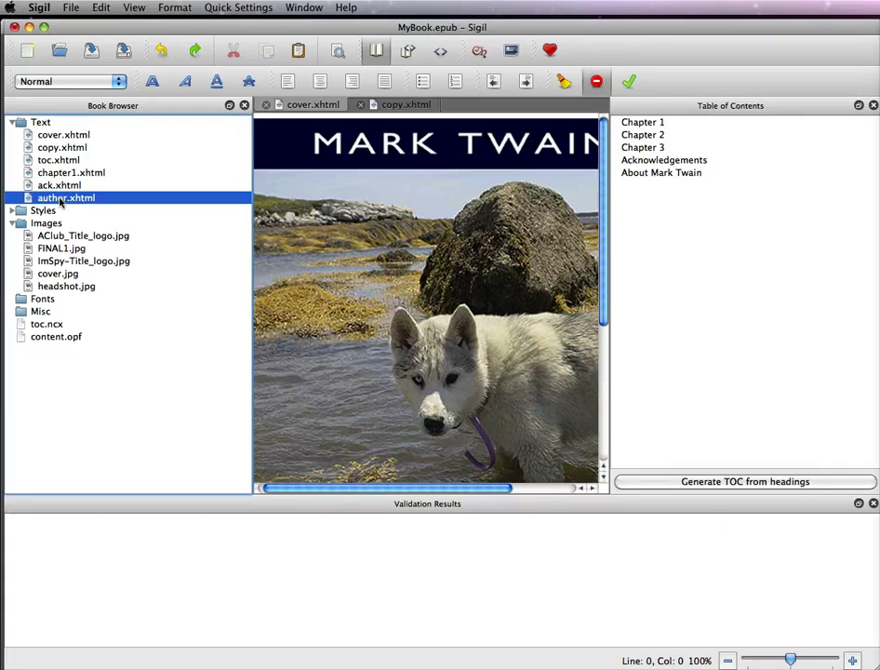
double_click(59, 198)
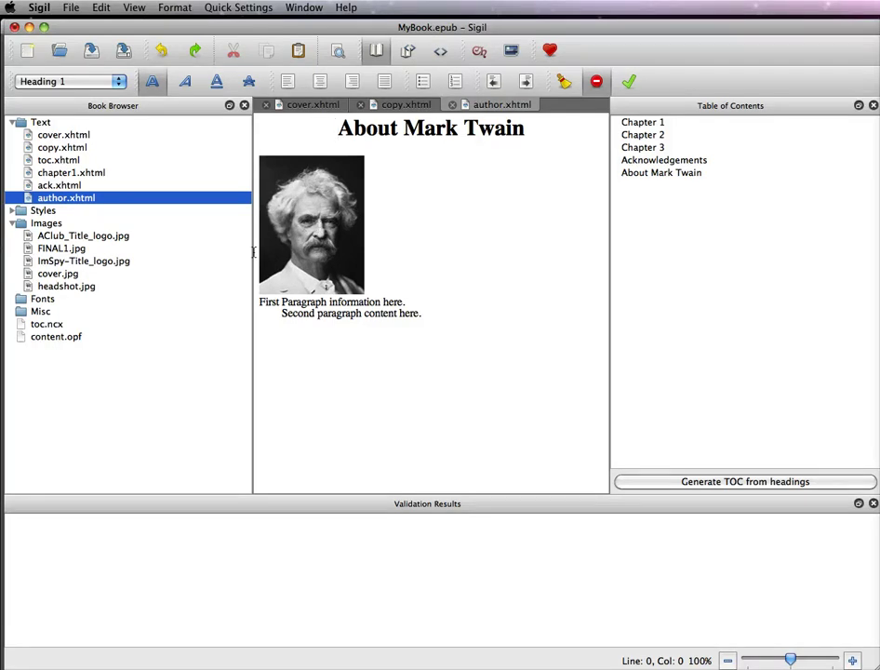
click(295, 268)
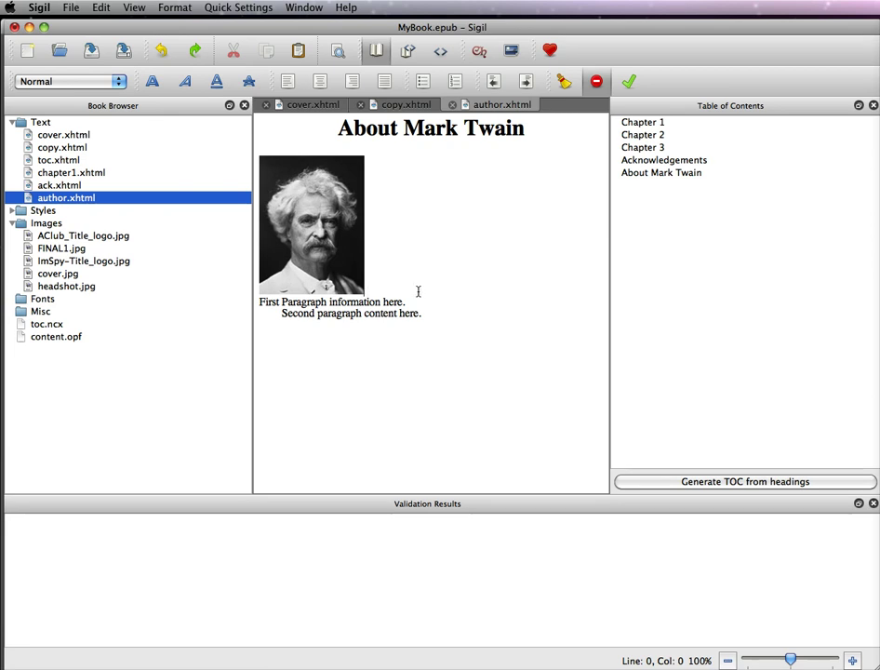
key(BackSpace)
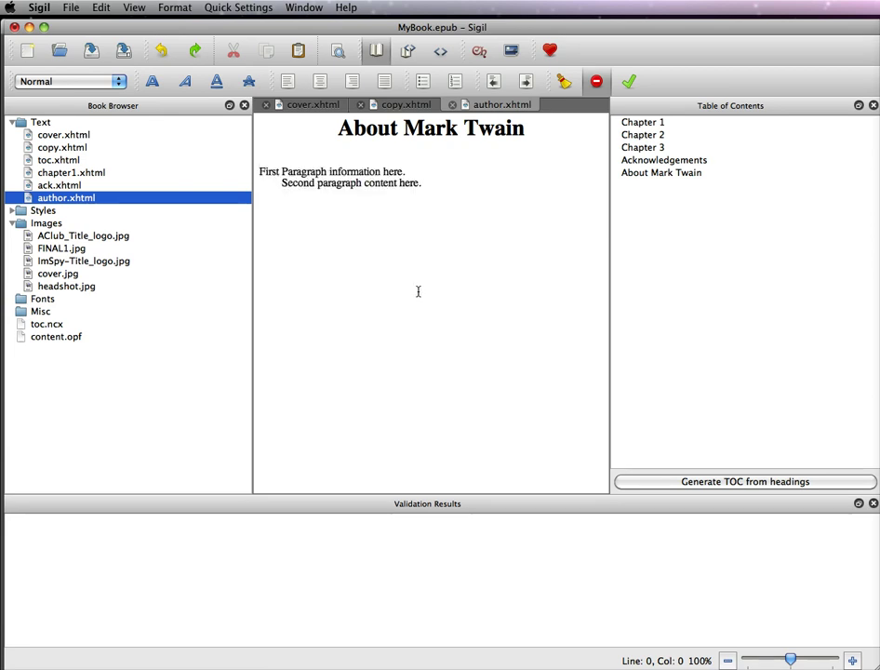
Step: Try to add the existing file headshot.jpg from the TUTORIAL MASTER folder to the book's Images folder
click(511, 51)
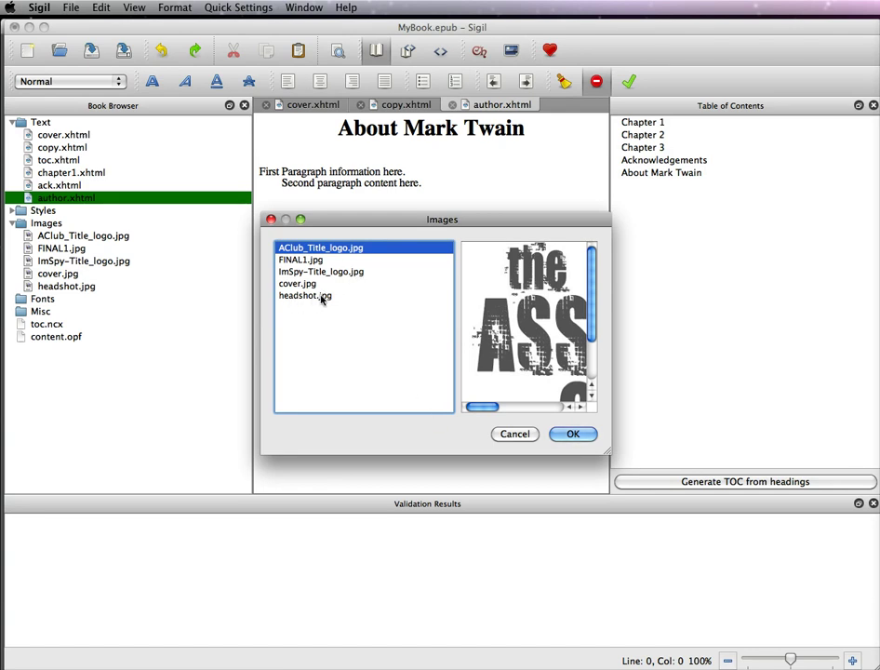
click(521, 437)
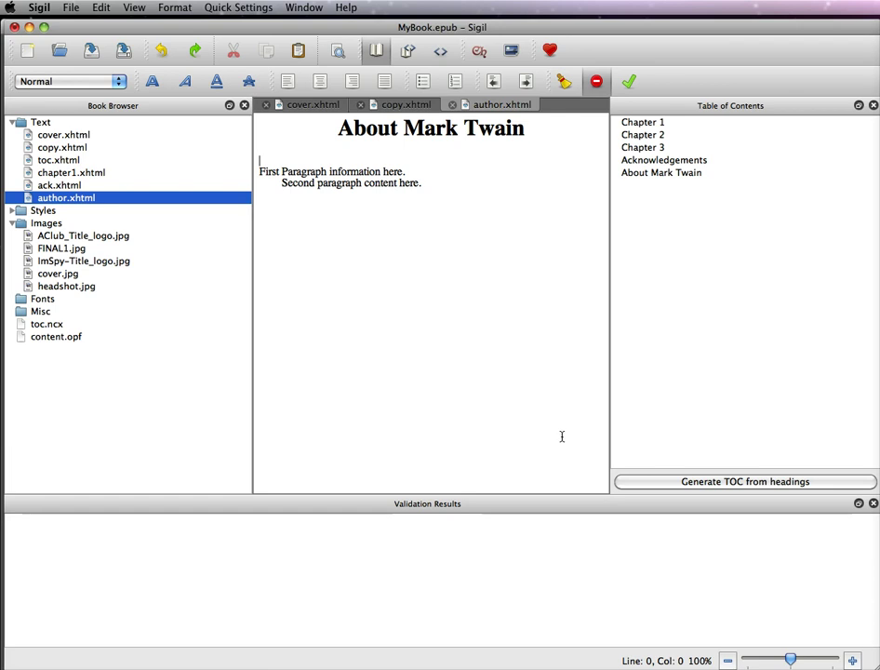
right_click(45, 226)
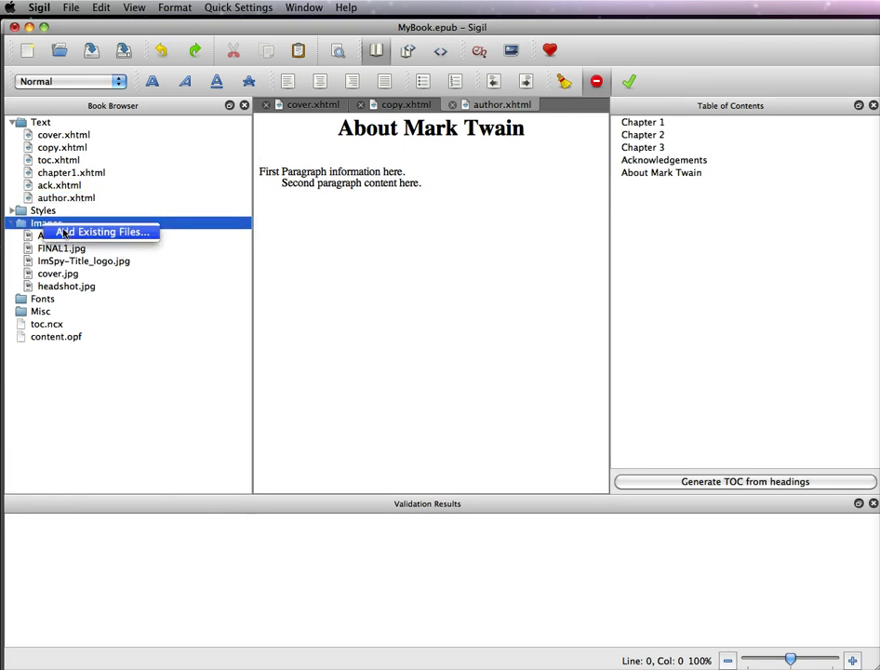
click(67, 232)
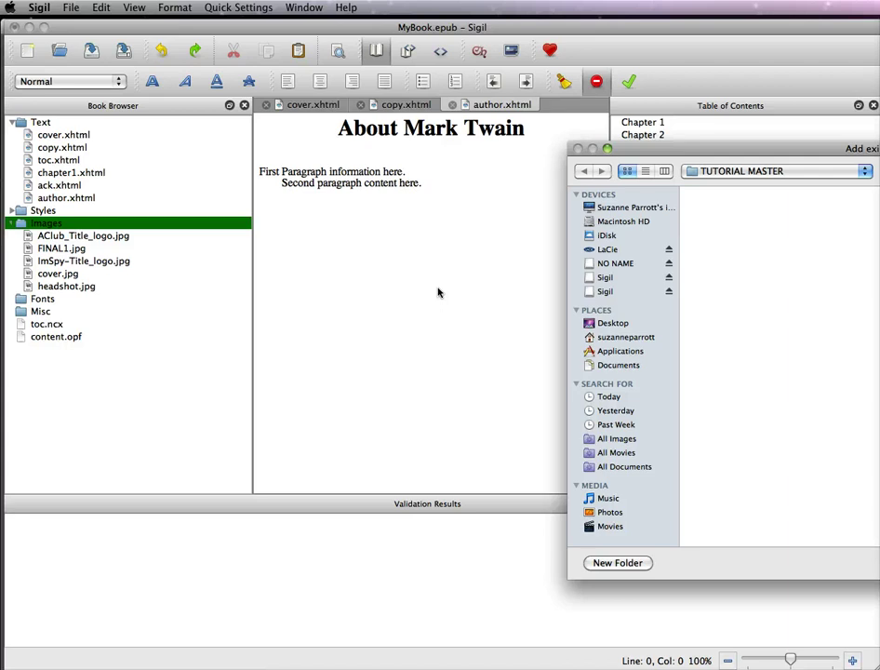
drag(677, 149, 240, 186)
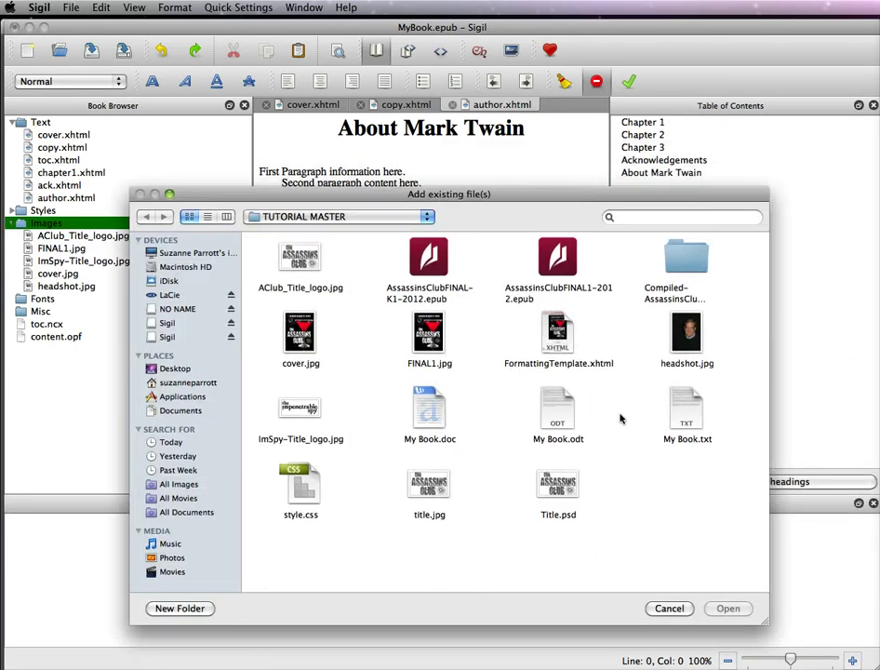
click(689, 337)
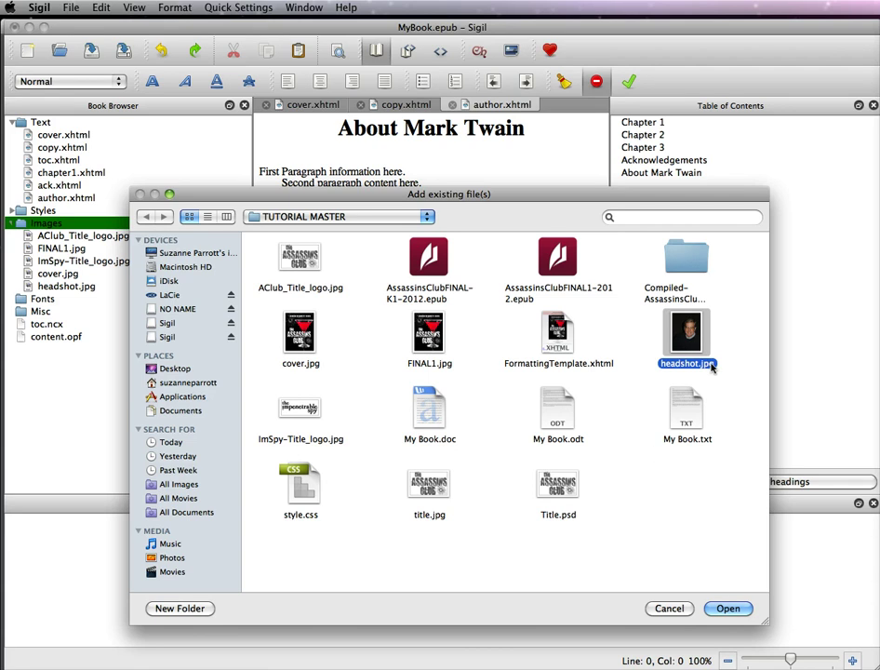
click(728, 607)
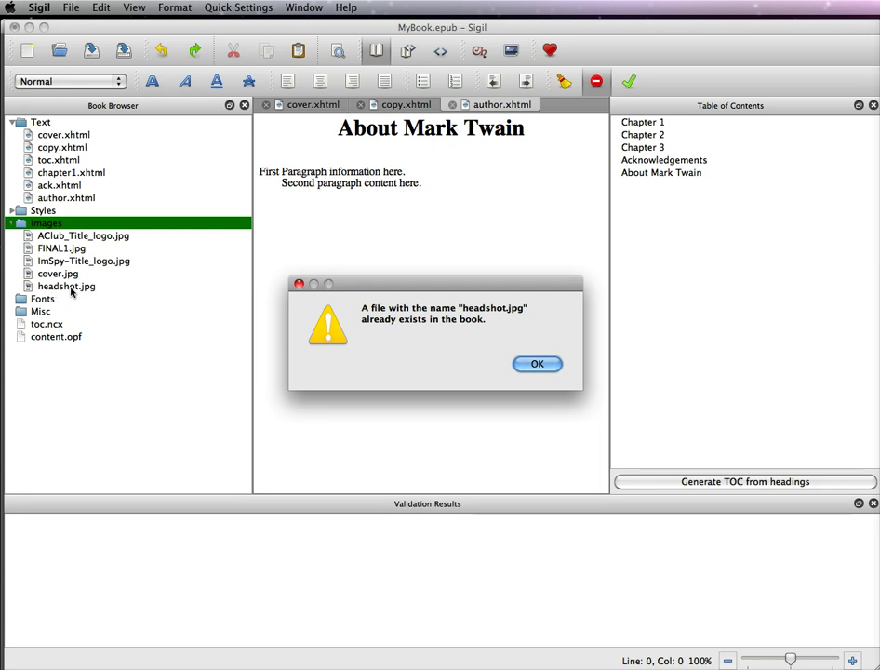
click(540, 364)
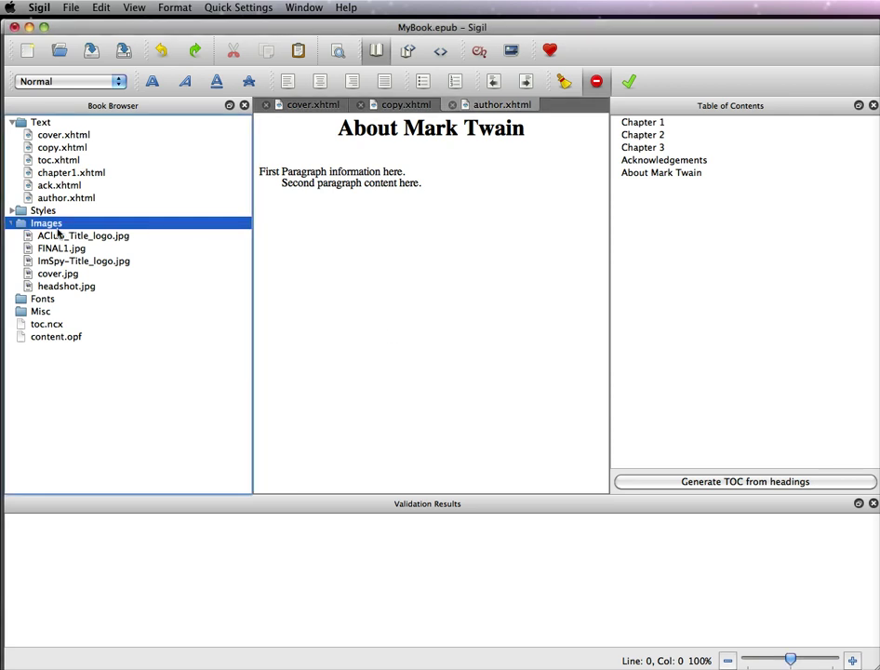
Step: Insert headshot.jpg from the book's images on the blank line above the first paragraph
click(275, 153)
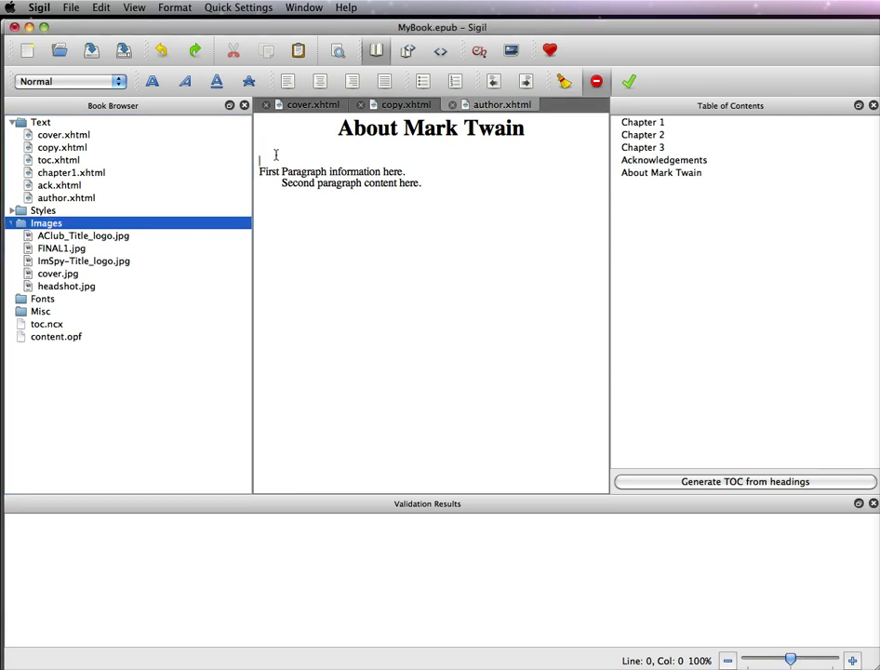
click(511, 50)
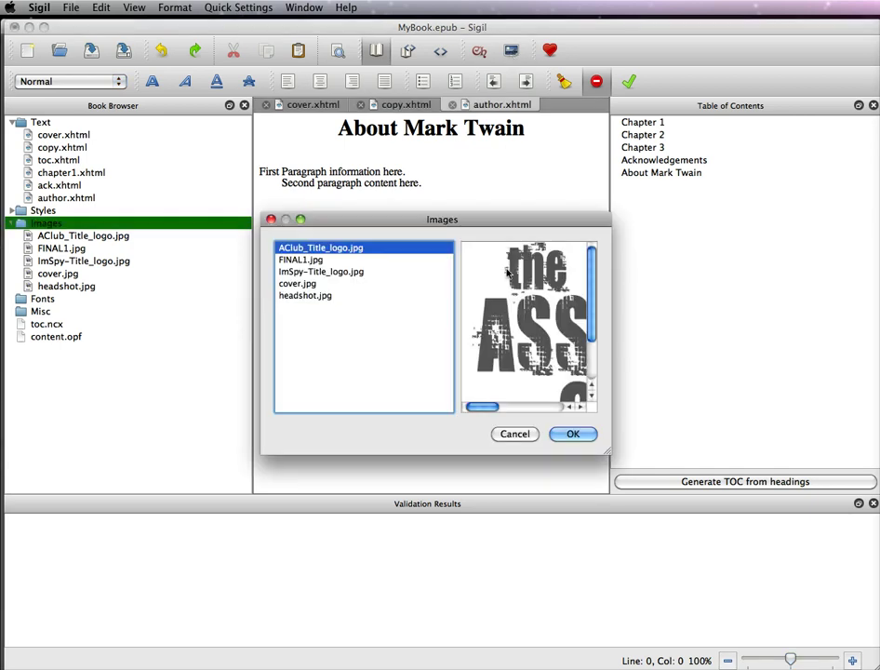
click(304, 297)
click(581, 435)
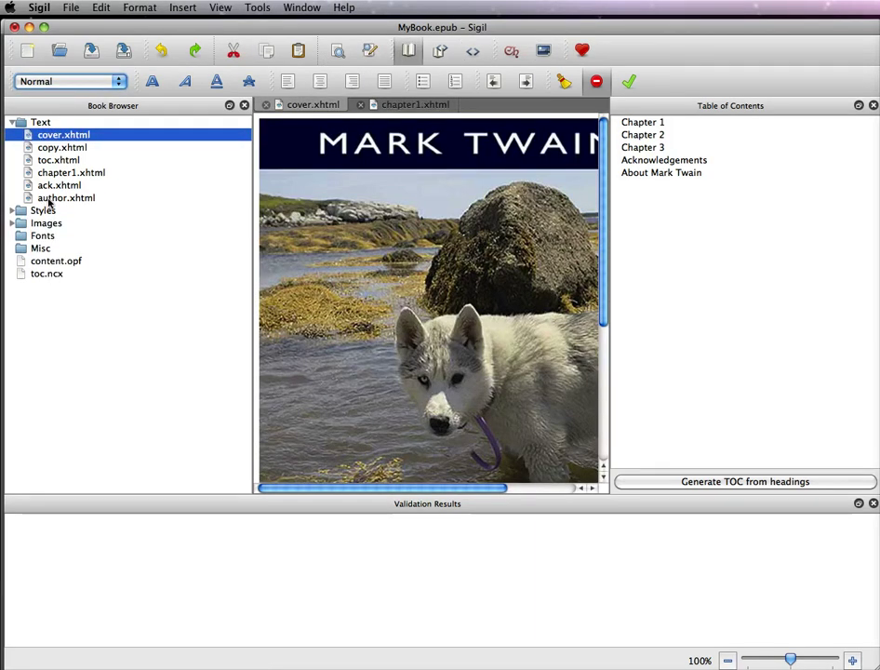
Step: Open author.xhtml in this copy of the book and remove the portrait above the first paragraph
double_click(51, 198)
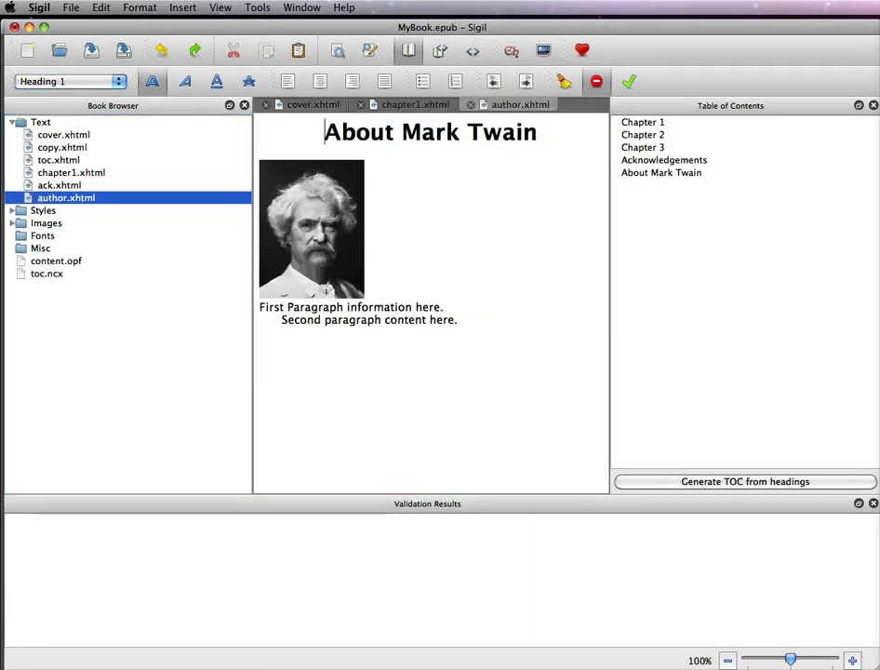
click(371, 267)
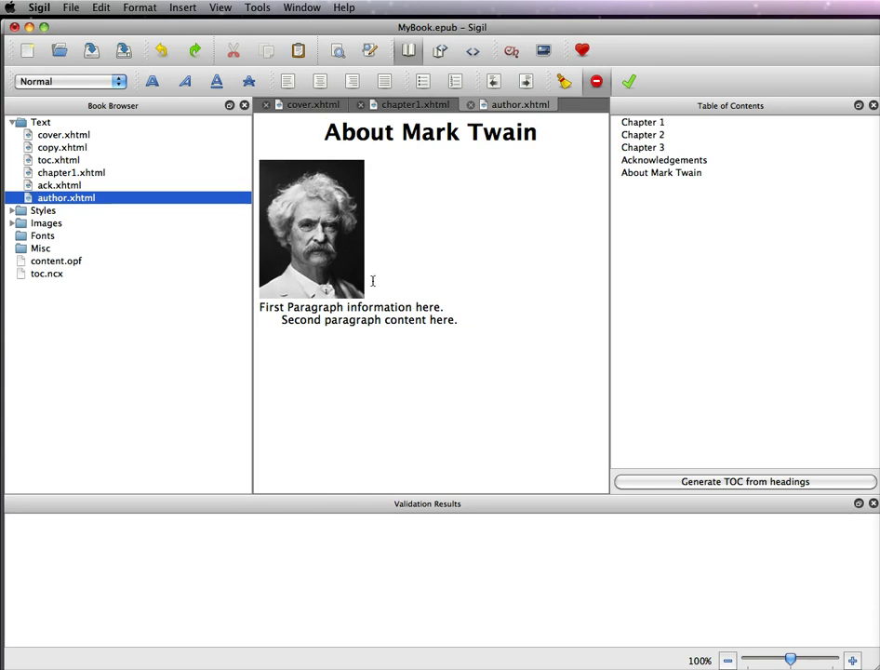
key(BackSpace)
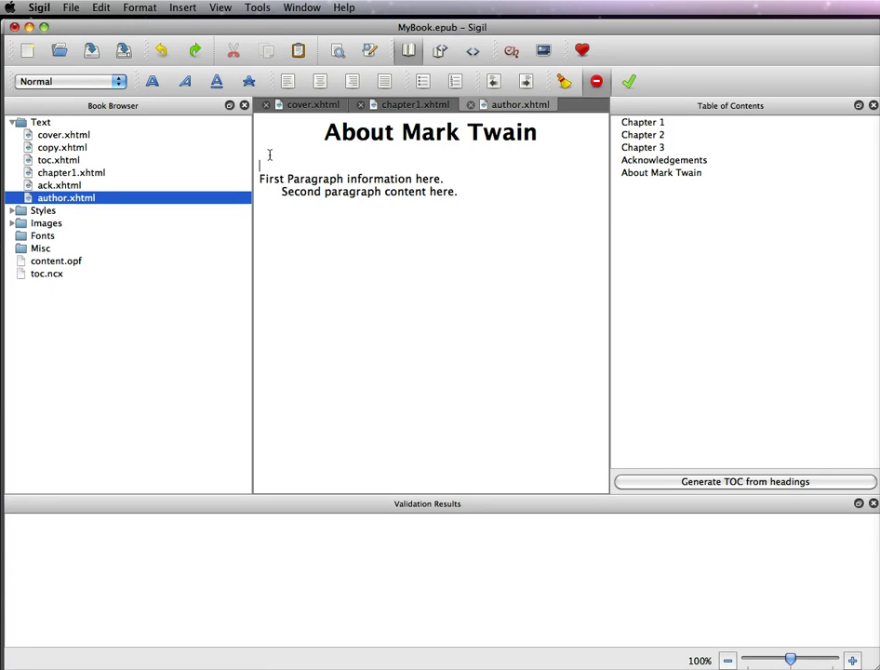
Step: Insert small_person_write_th.jpg from the GRAPHICS_PHOTOS folder above the first paragraph, and expand the book's Images folder
click(544, 51)
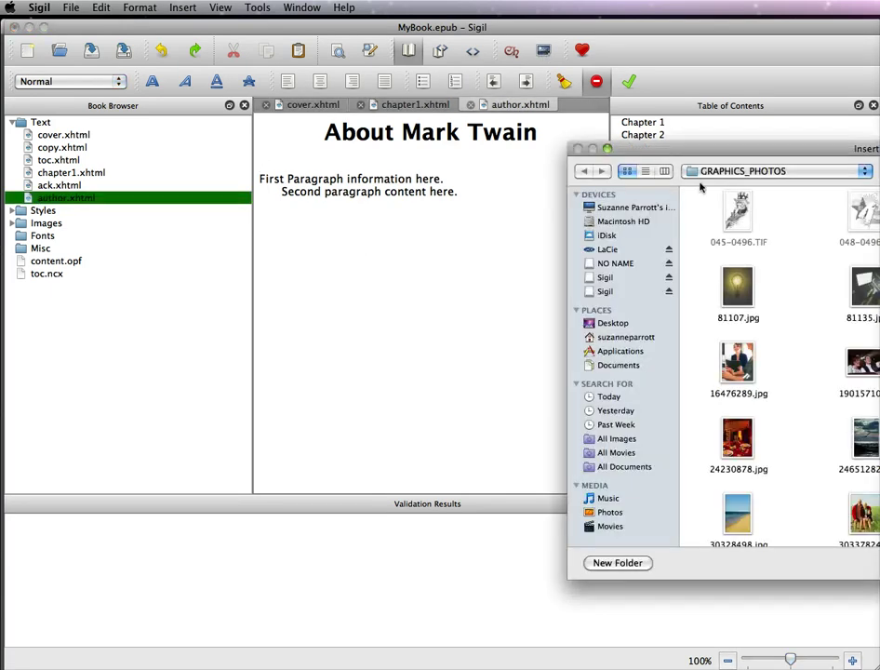
drag(700, 153, 340, 208)
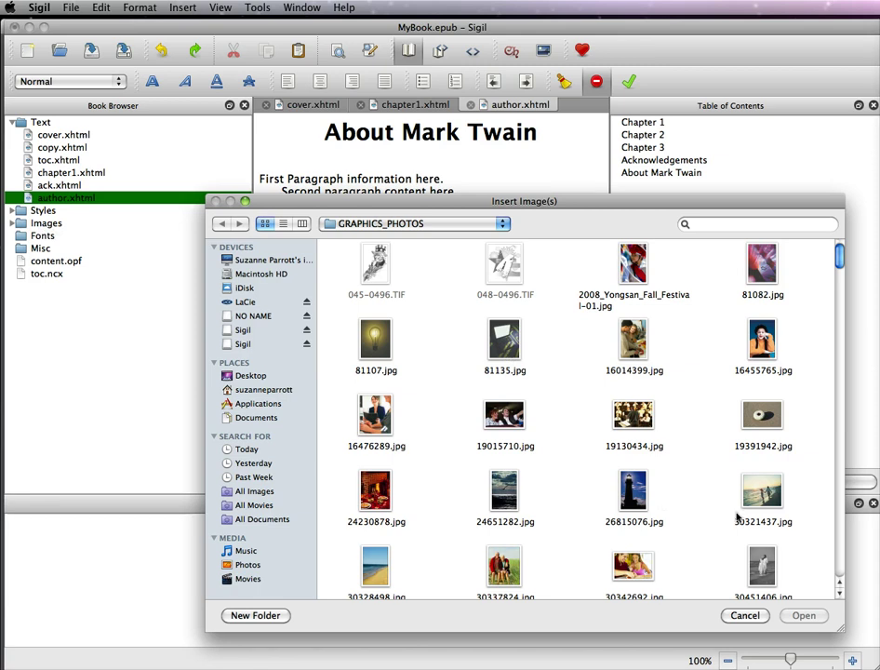
click(376, 491)
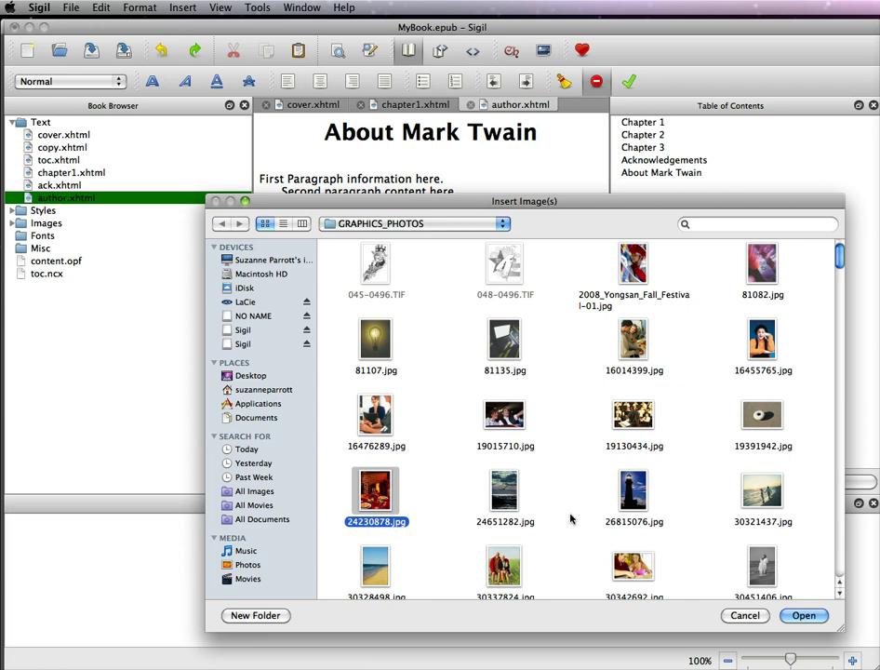
scroll(562, 518, down, 5)
scroll(572, 518, down, 4)
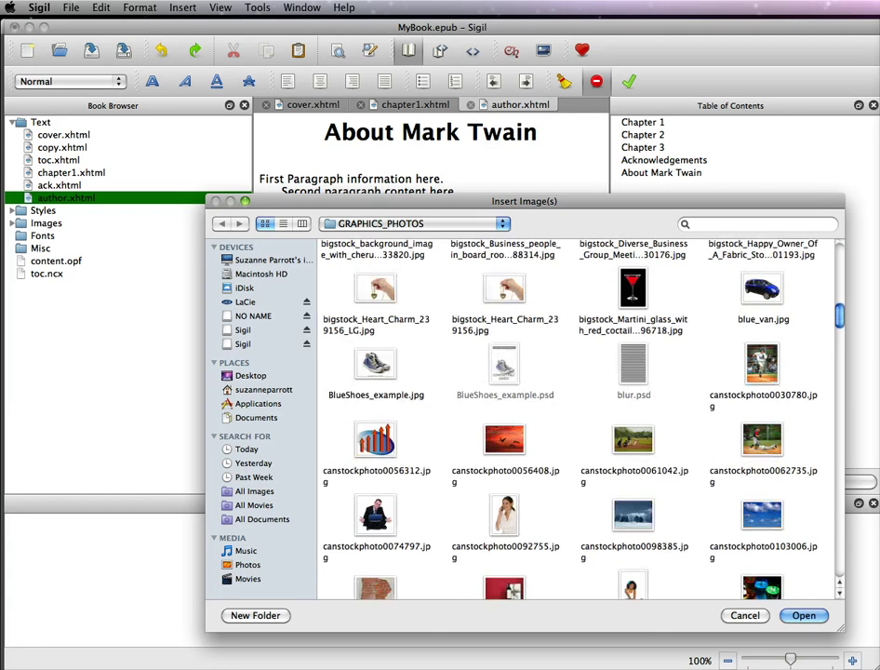
click(282, 223)
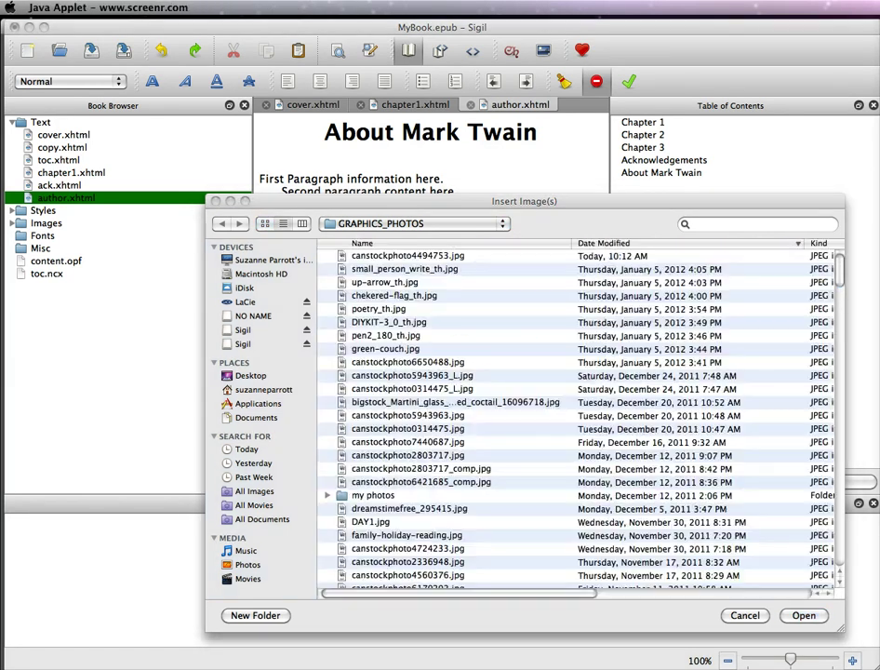
click(416, 270)
double_click(416, 270)
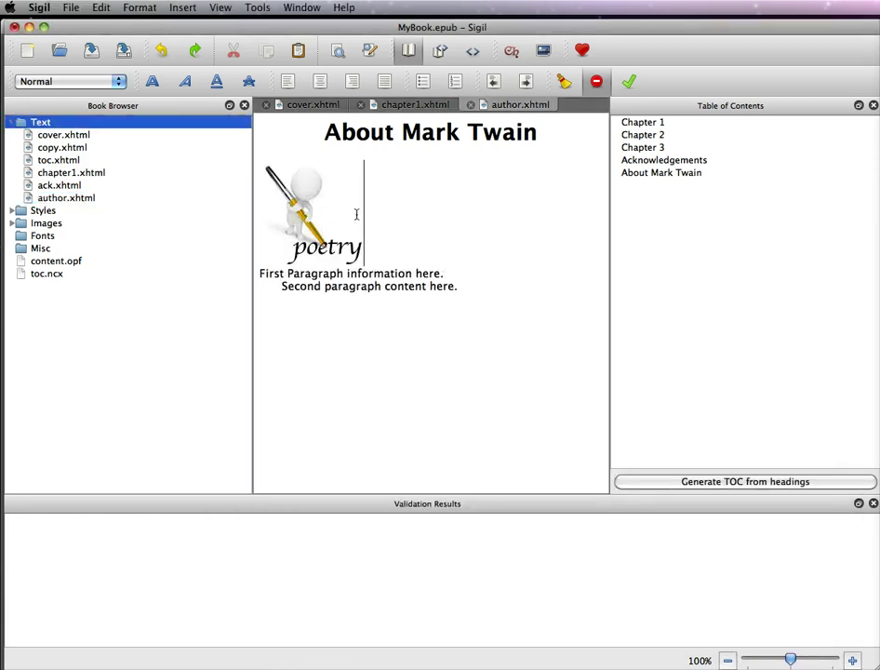
click(12, 223)
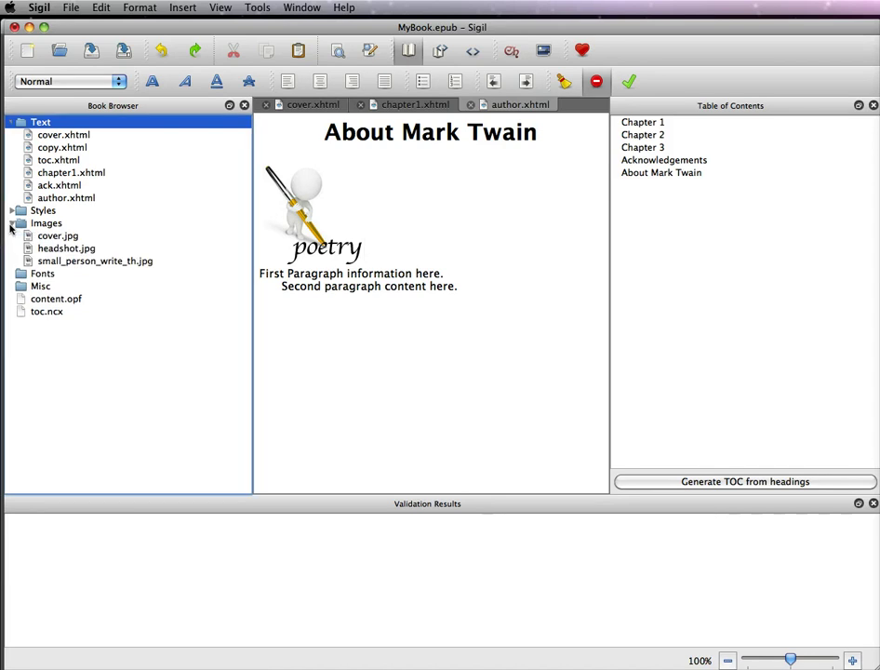